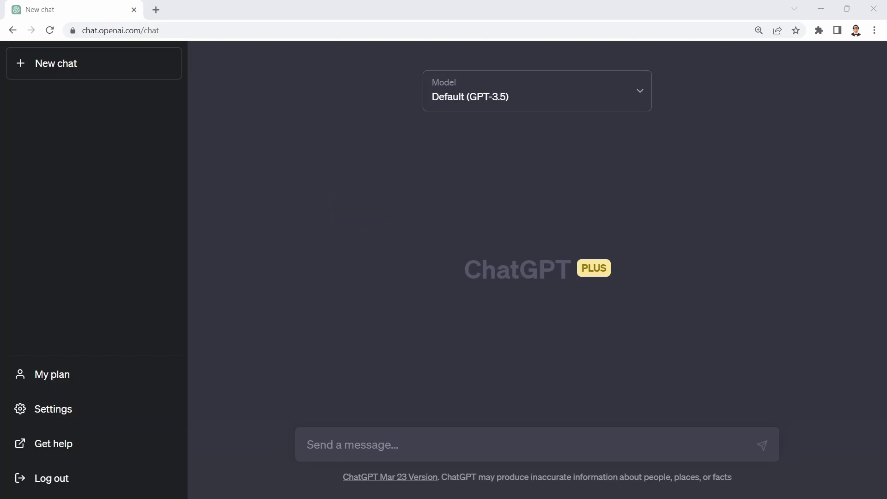
Step: Paste the my_sum code question into the new chat and send it for a one-paragraph explanation
left_click(351, 440)
type("What do you think of this code in one paragraph? def my_sum(x, y): z = x + y return z my_sum(5, 10)")
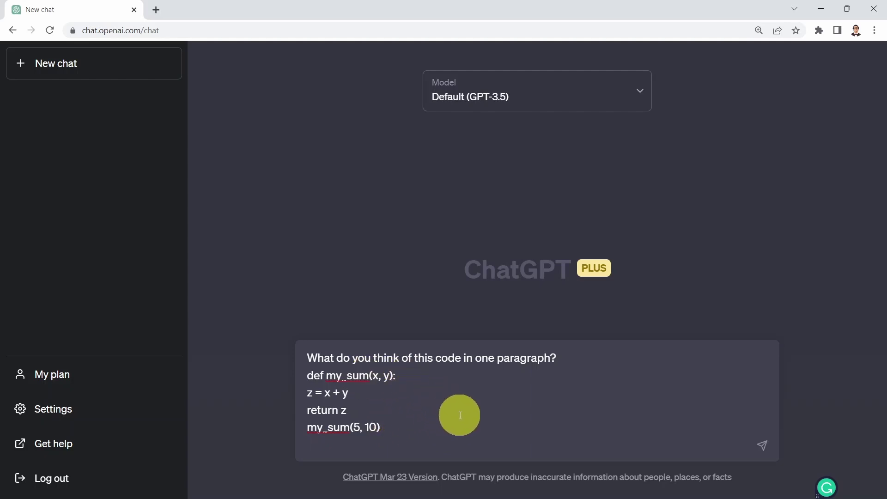
key("Return")
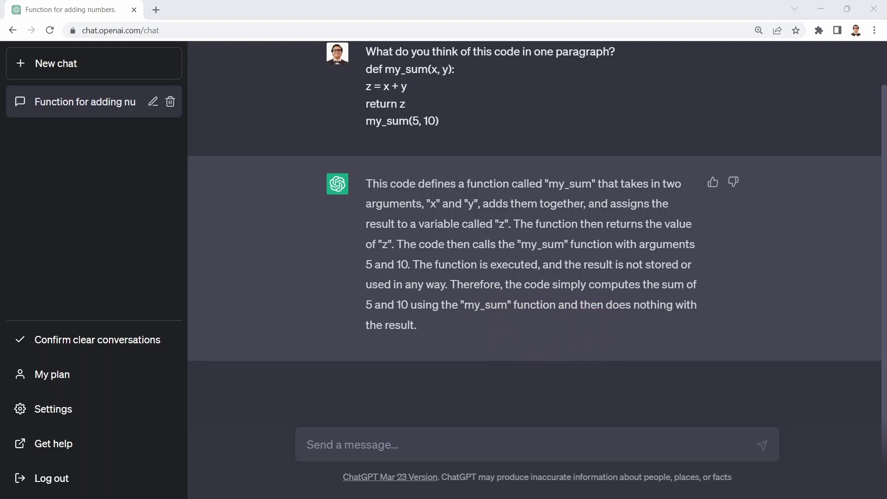
Step: Ask 'What do you think of this code in detail?' and read the reply suggesting storing and printing the sum
left_click(397, 449)
type("What do you think of this code in detail?")
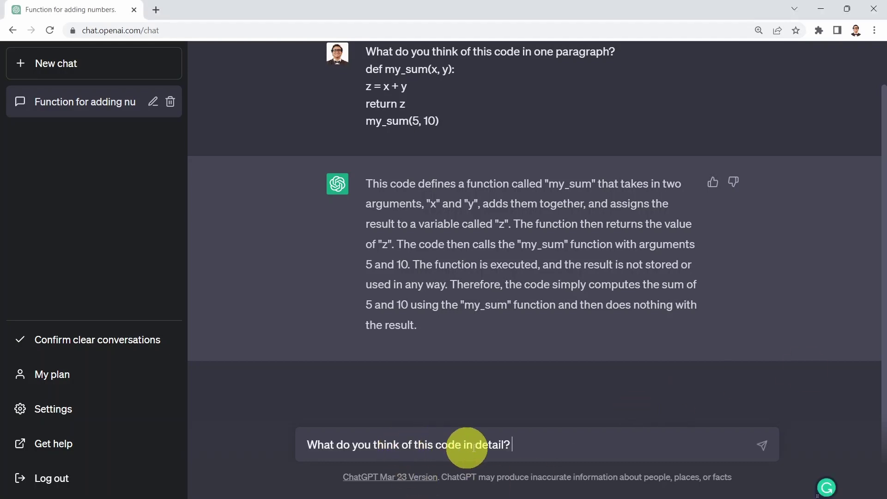
key("Return")
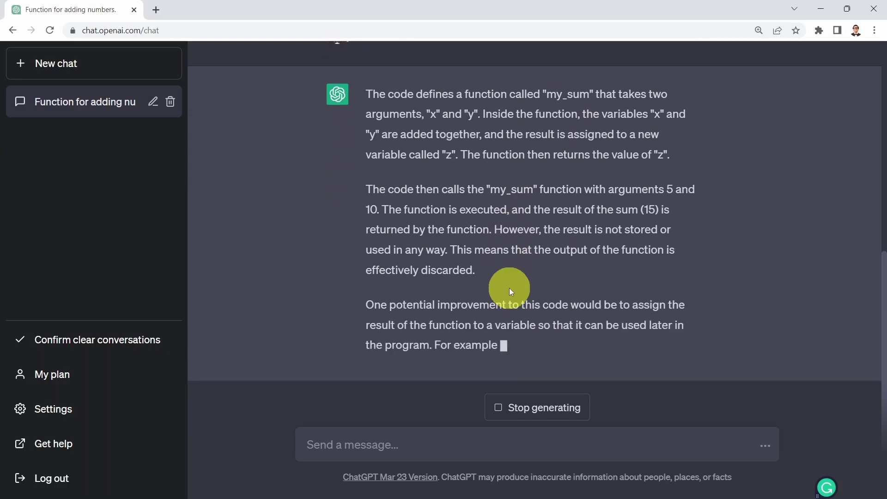
scroll(386, 168, "up", 2)
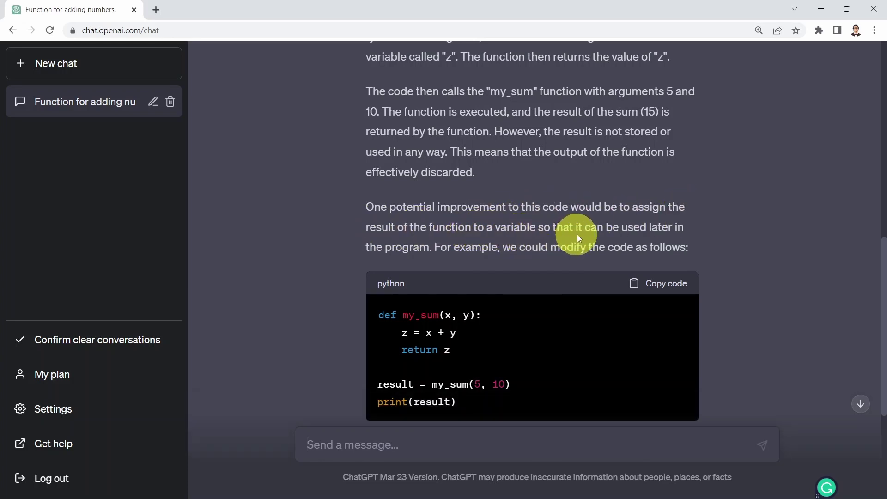
scroll(481, 227, "down", 2)
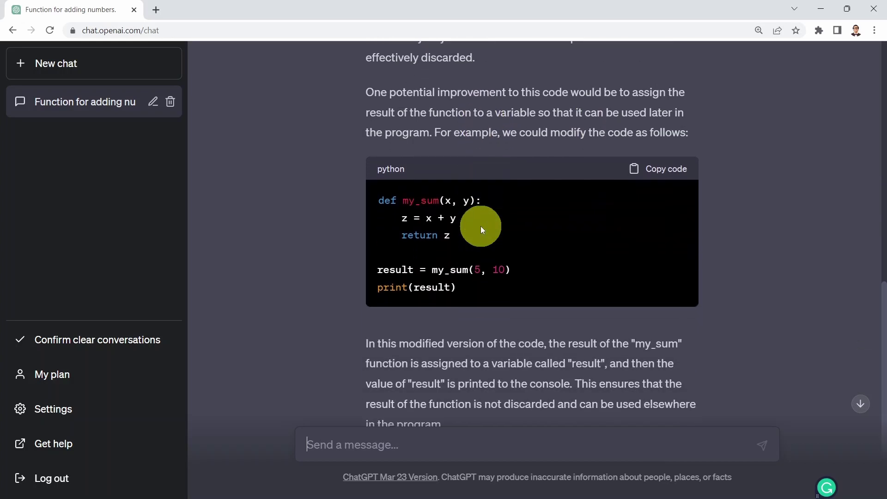
scroll(481, 226, "down", 1)
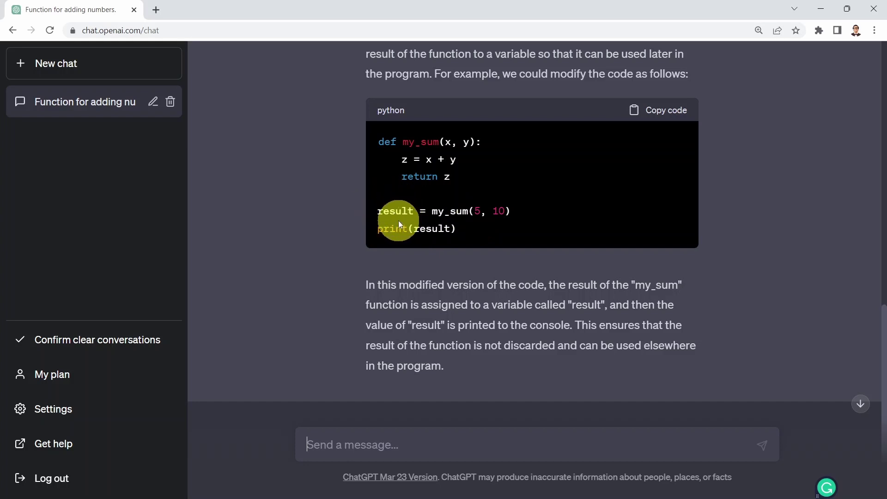
scroll(417, 274, "down", 1)
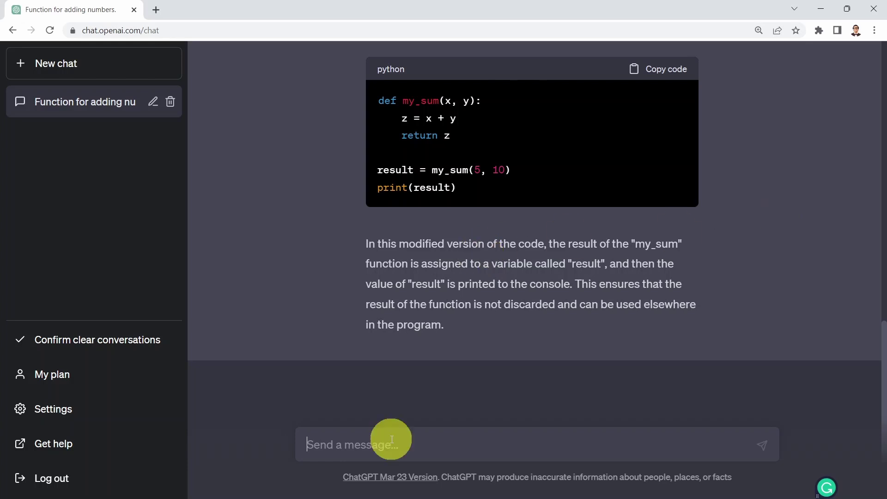
Step: Ask 'any other recommendations?' and read the advice on docstrings, variable names and a TypeError check
type("any other recommendations?")
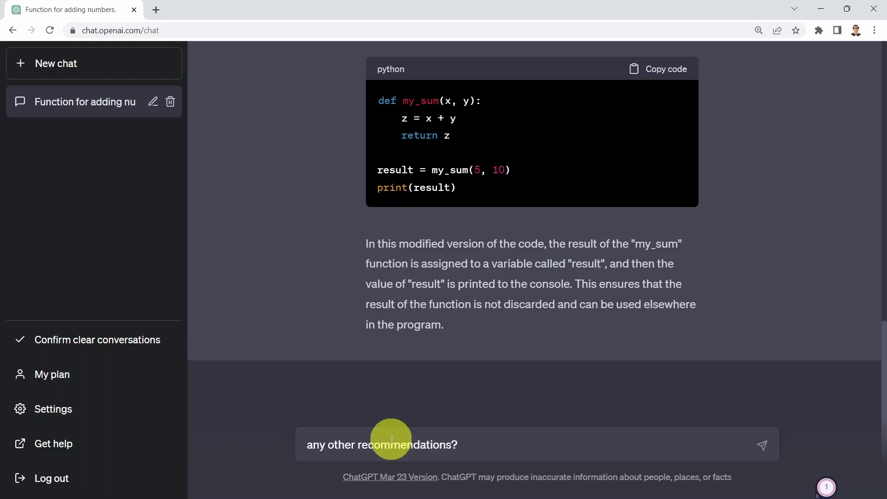
key("Return")
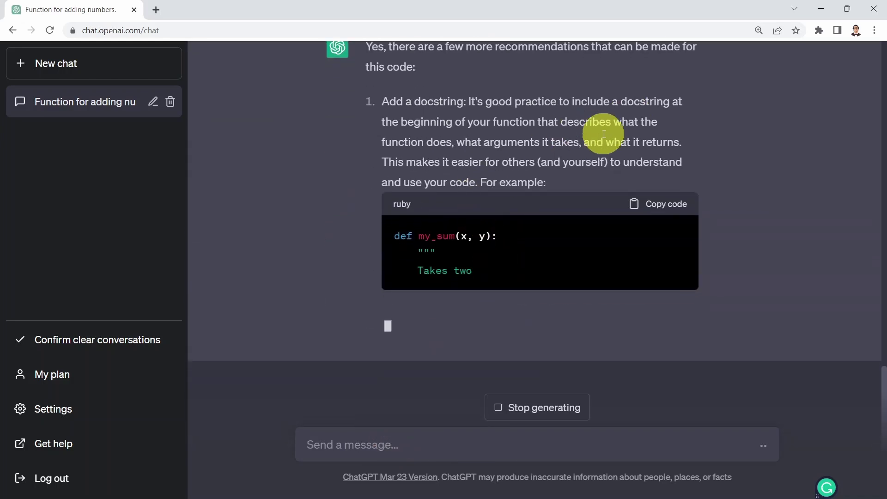
scroll(462, 125, "up", 1)
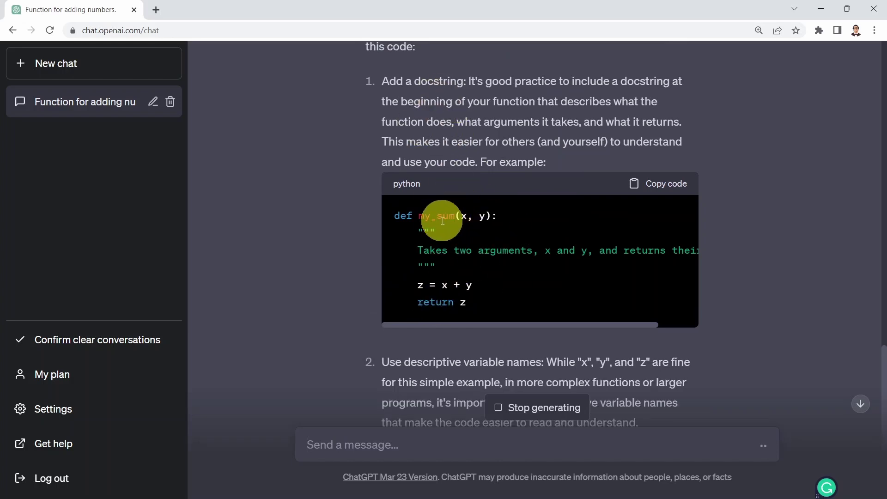
scroll(475, 226, "down", 5)
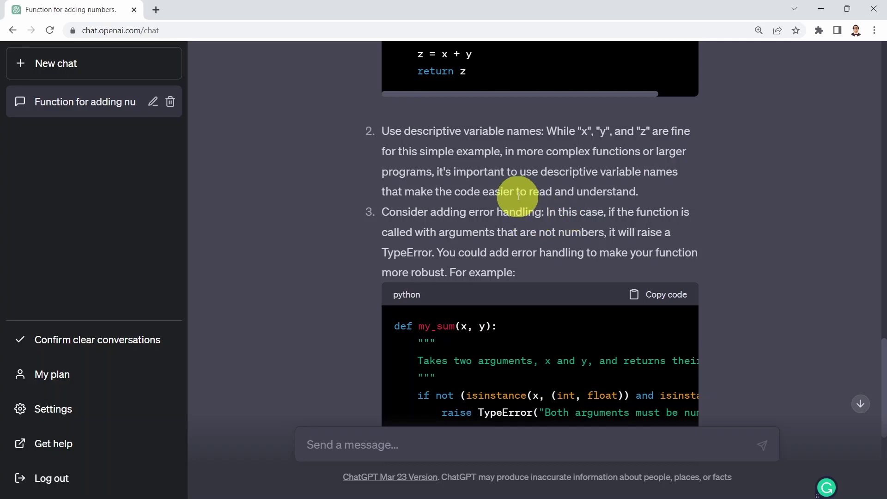
scroll(525, 203, "down", 1)
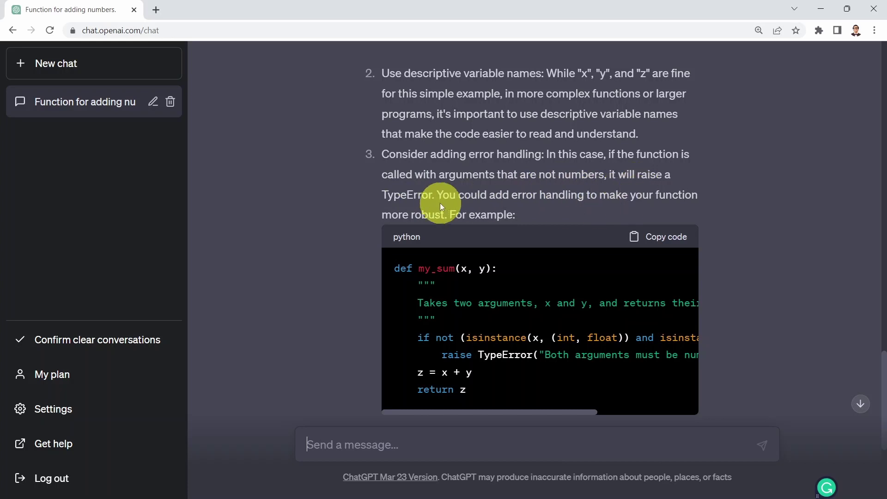
scroll(422, 214, "down", 1)
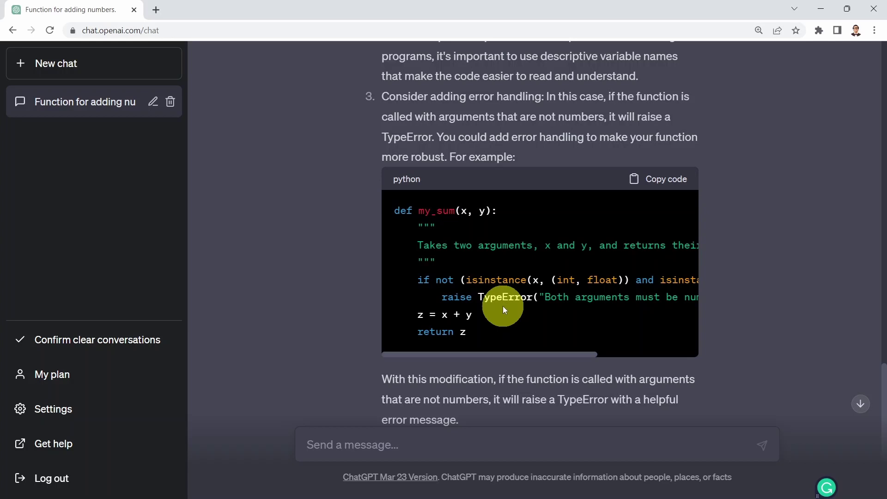
scroll(533, 268, "down", 3)
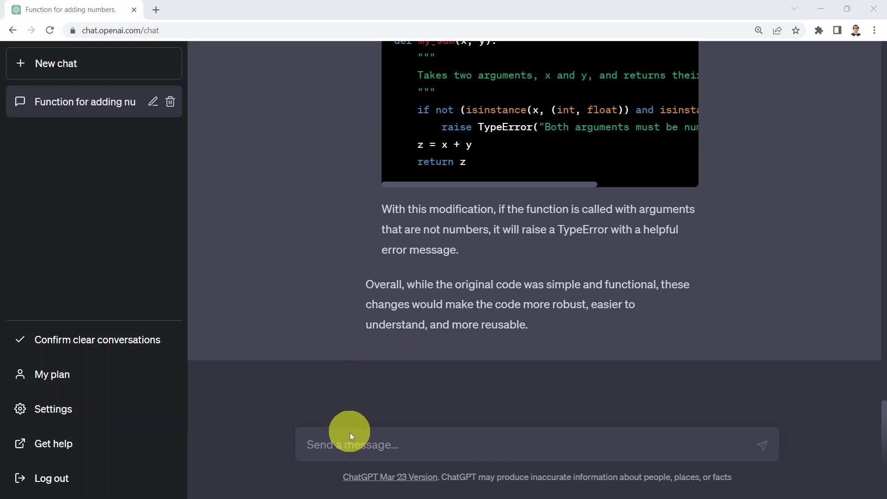
Step: Paste the security and error-handling question with the university admission ML script and review it before sending
left_click(342, 442)
key("ctrl+v")
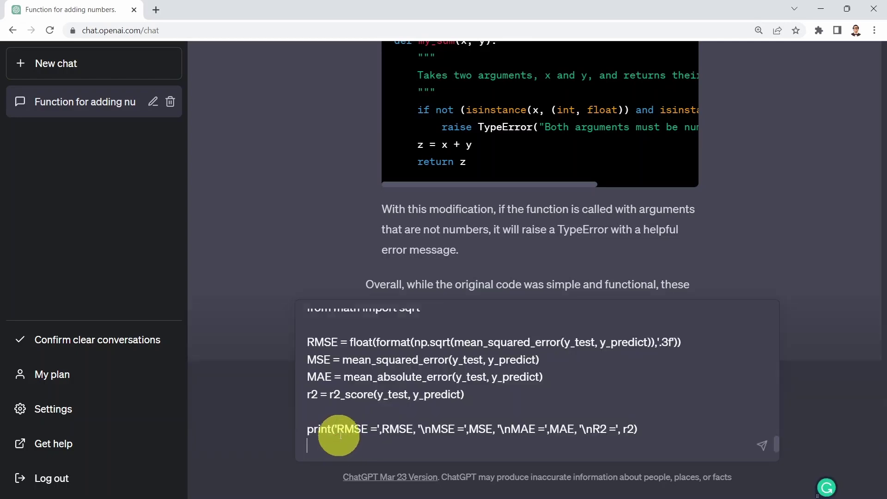
scroll(352, 418, "up", 10)
scroll(347, 411, "up", 5)
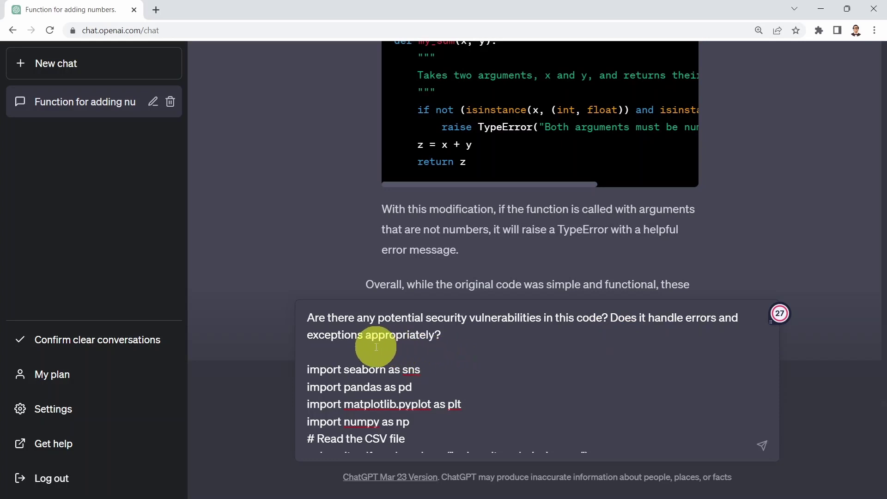
scroll(377, 347, "down", 5)
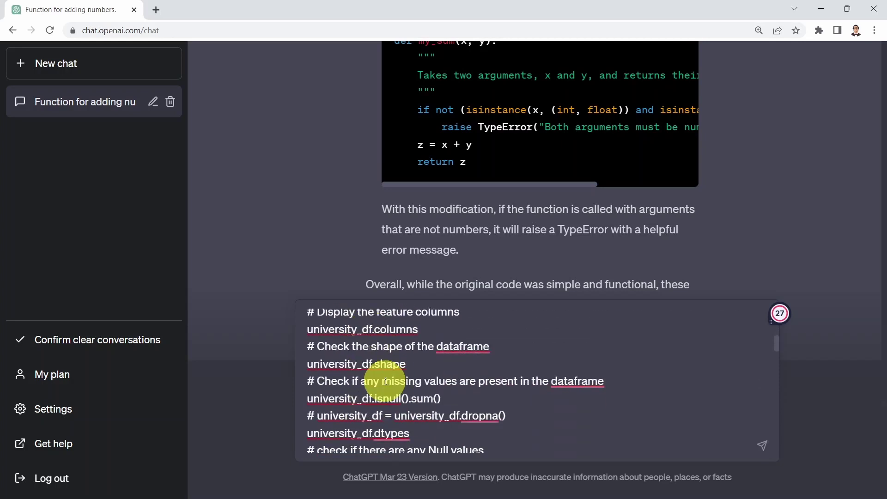
scroll(401, 388, "down", 15)
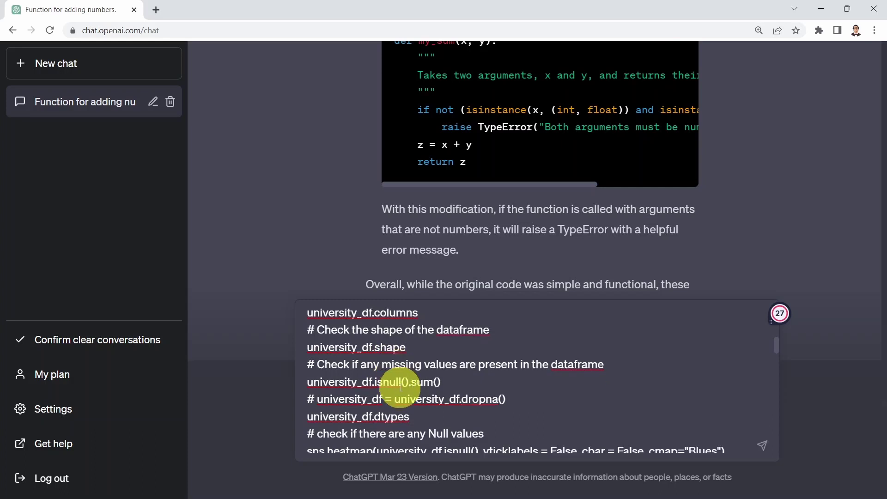
scroll(398, 388, "down", 1)
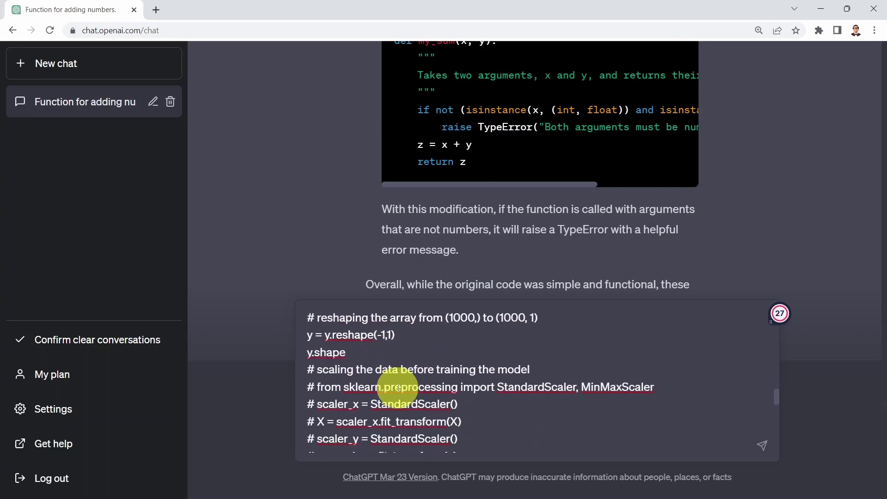
scroll(399, 388, "down", 5)
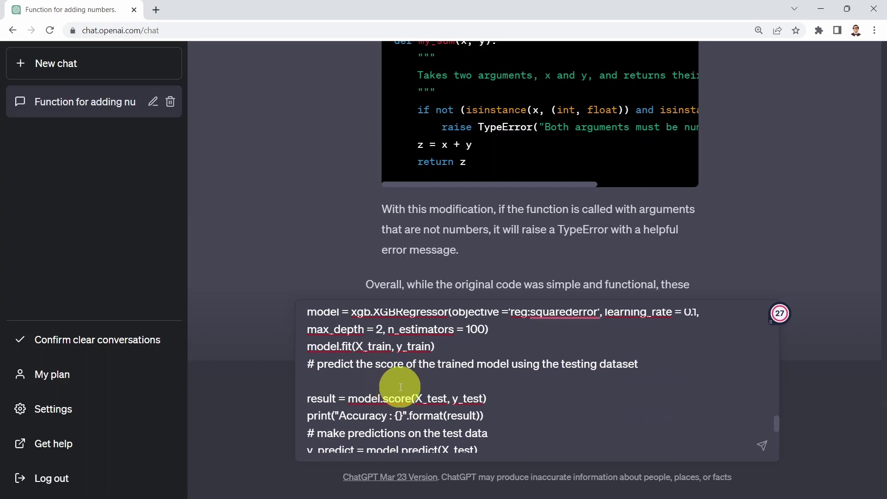
scroll(423, 373, "down", 4)
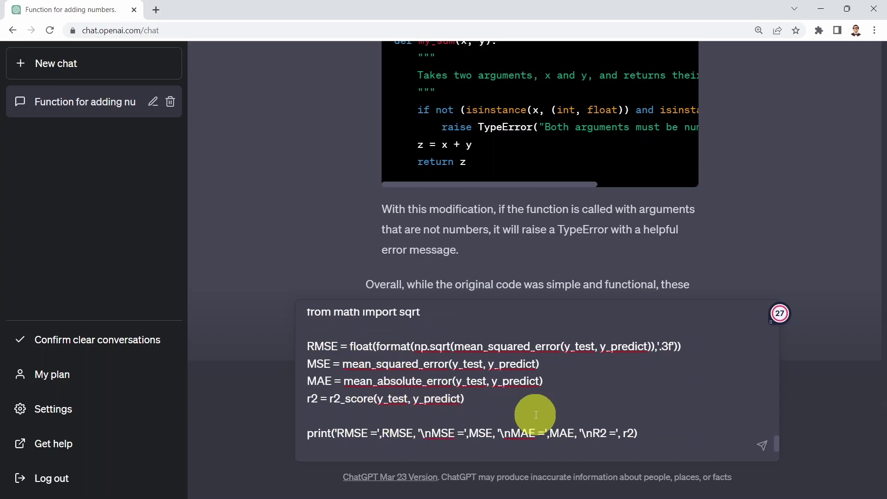
scroll(509, 405, "down", 1)
Step: Send the security question and read the reply noting error-handling gaps like unscaled data and missing values
key("Return")
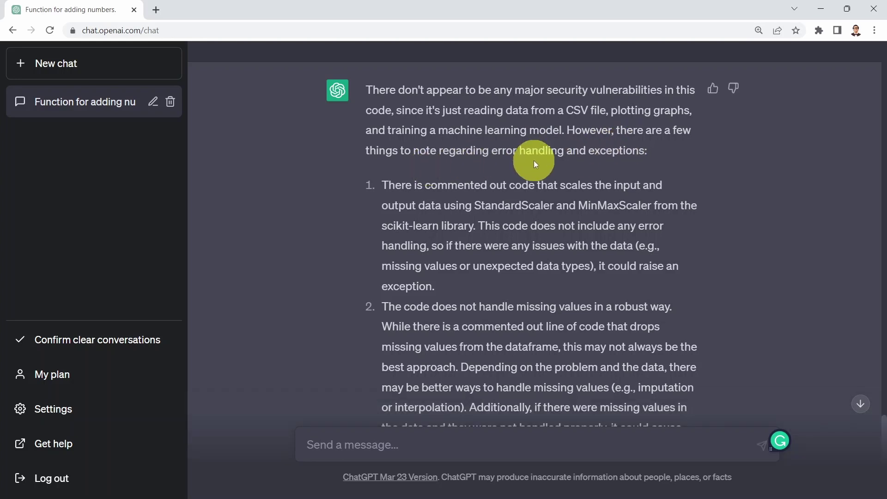
scroll(534, 160, "down", 1)
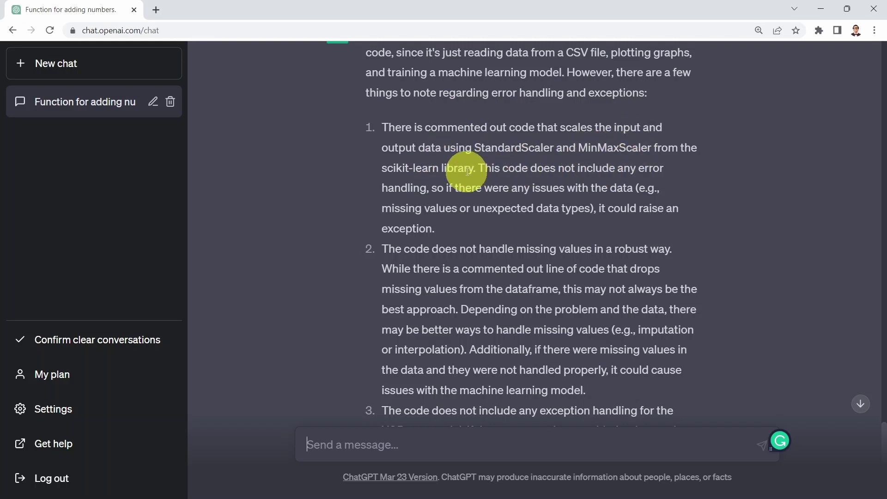
scroll(469, 175, "down", 1)
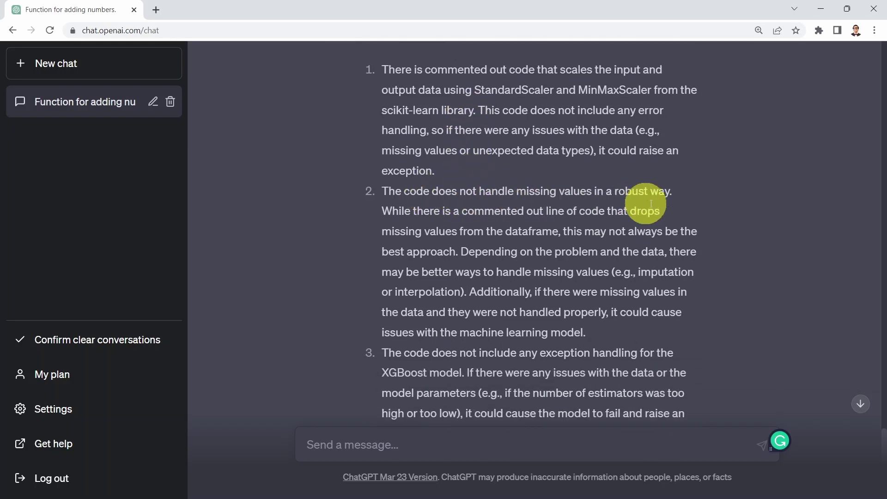
scroll(531, 231, "down", 2)
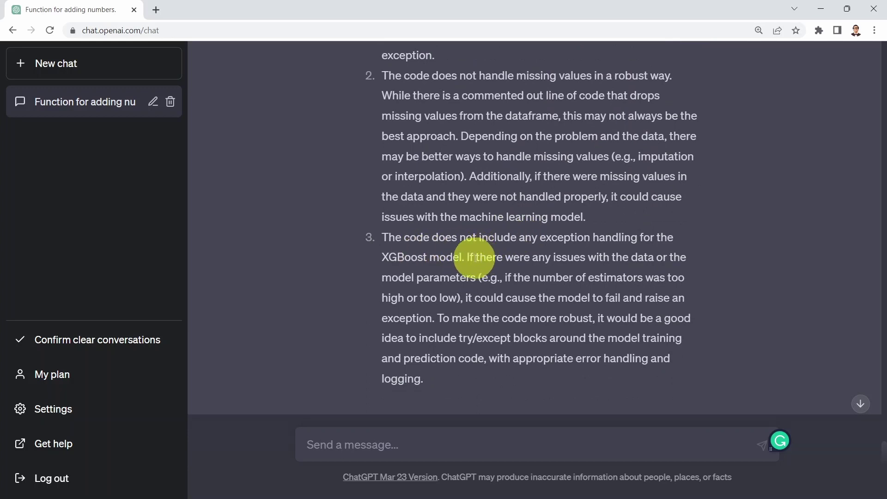
scroll(440, 255, "down", 1)
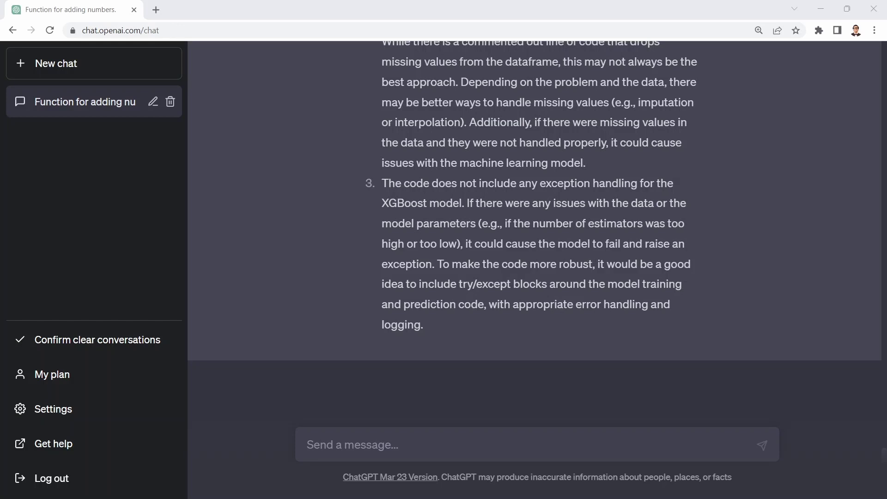
left_click(370, 437)
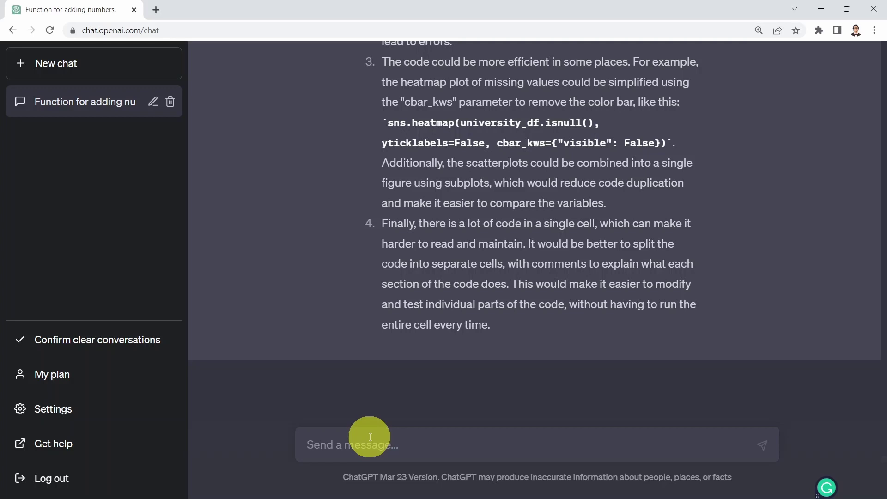
Step: Ask whether the script follows best practices and is readable, maintainable and efficient, then read the PEP 8 advice
left_click(365, 439)
type("Does the code follow coding best practices and standards? Is it readable, maintainable, and efficient?")
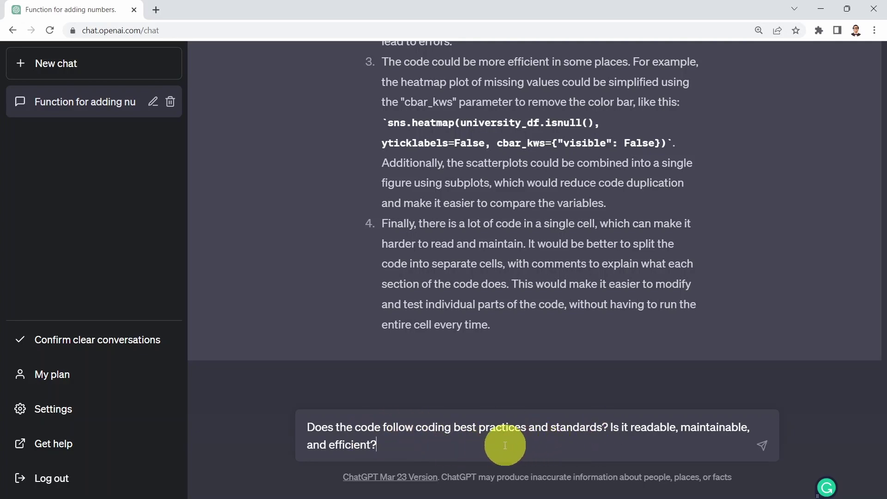
key("Return")
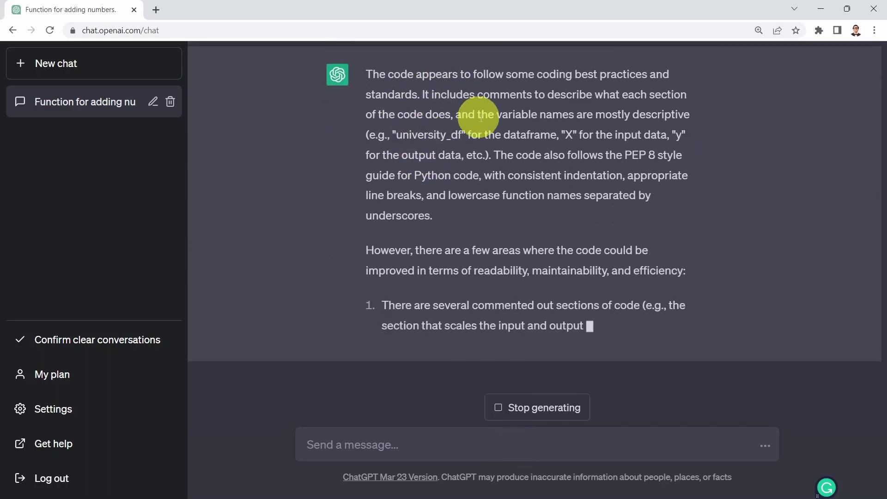
scroll(515, 137, "up", 2)
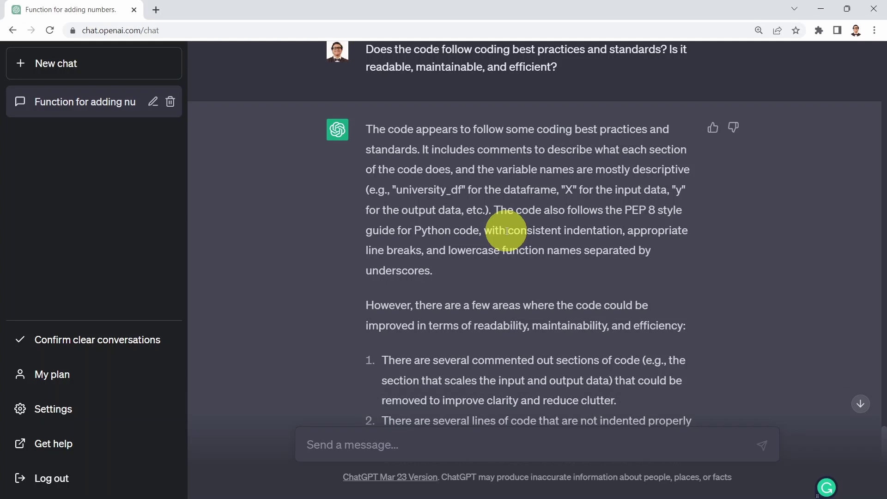
scroll(493, 237, "down", 3)
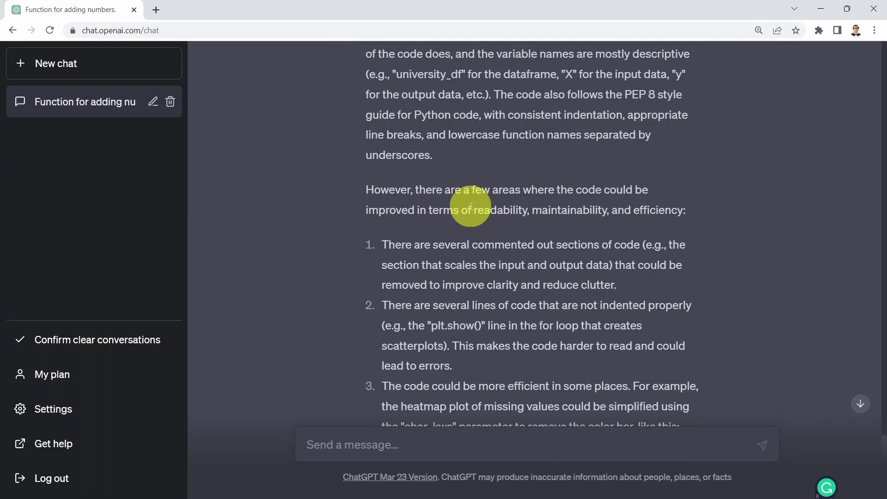
scroll(471, 207, "down", 1)
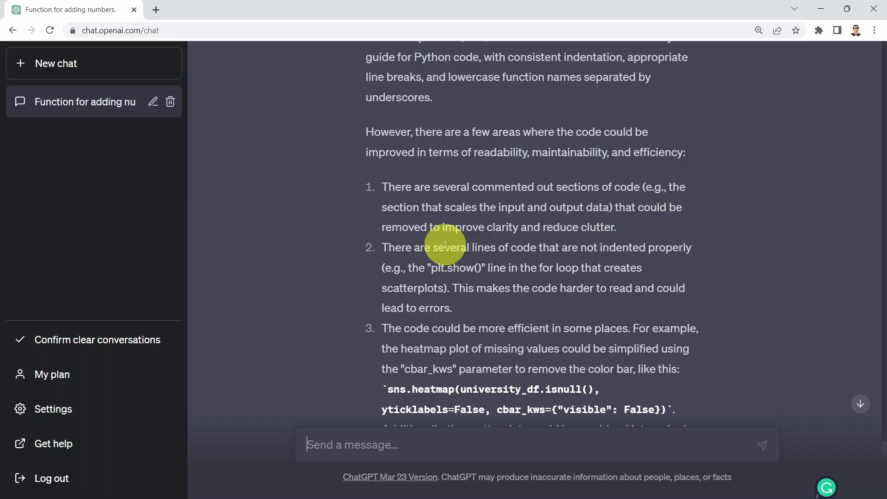
scroll(514, 219, "down", 1)
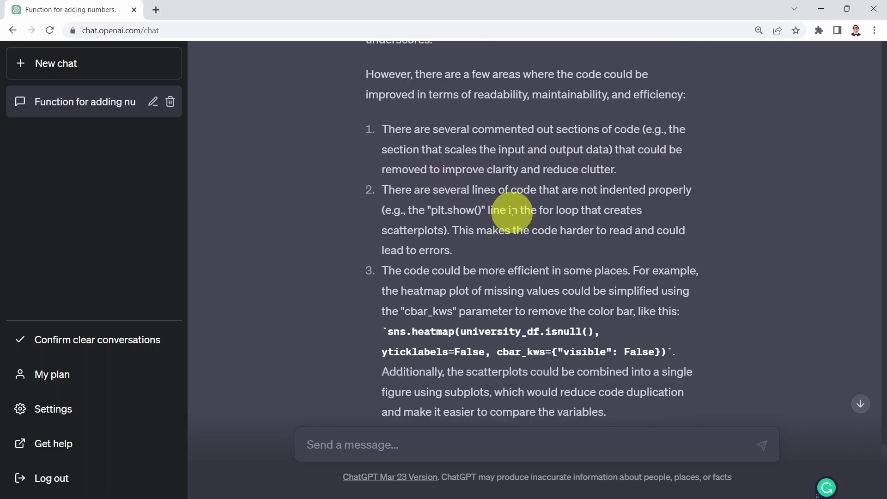
scroll(511, 209, "down", 1)
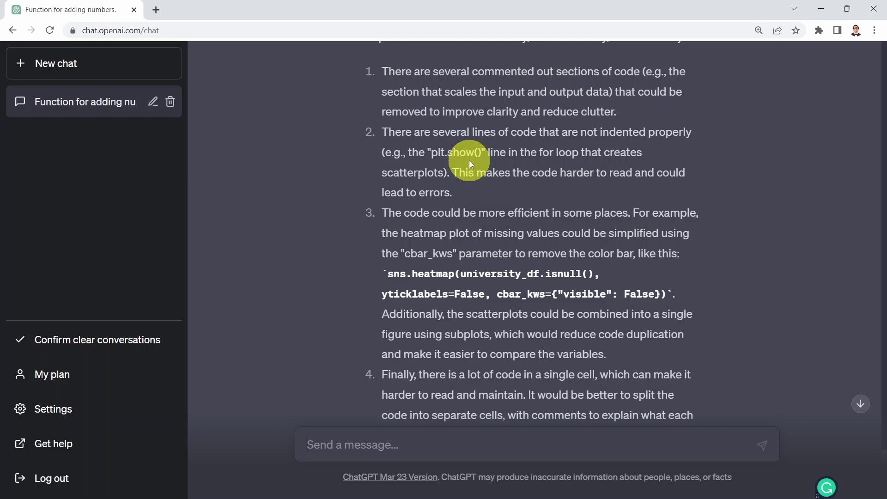
scroll(470, 160, "down", 1)
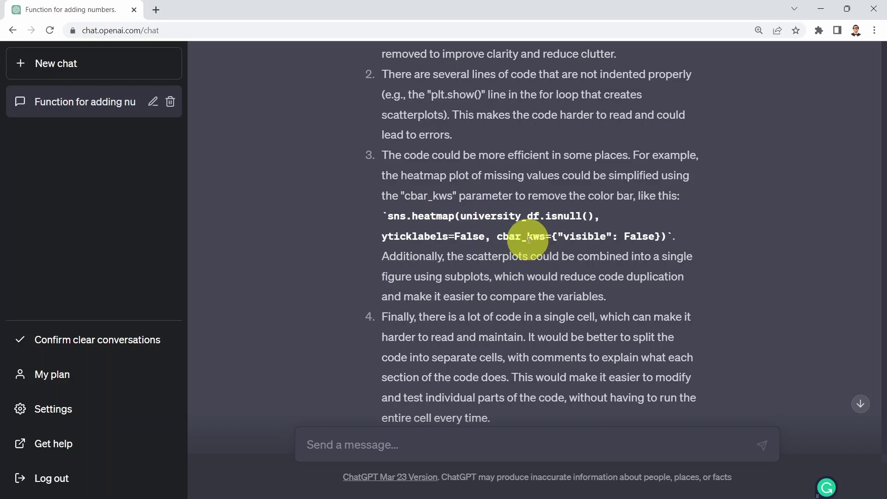
scroll(500, 220, "down", 2)
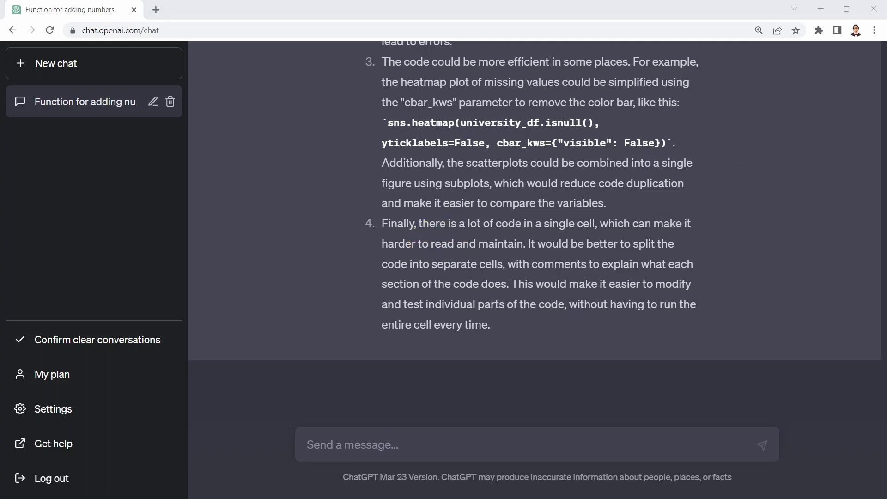
Step: Send 'Does this code contain any inconsistencies?' without code and get ChatGPT's request to see it
left_click(317, 443)
type("Does this code contain any inconsistencies?")
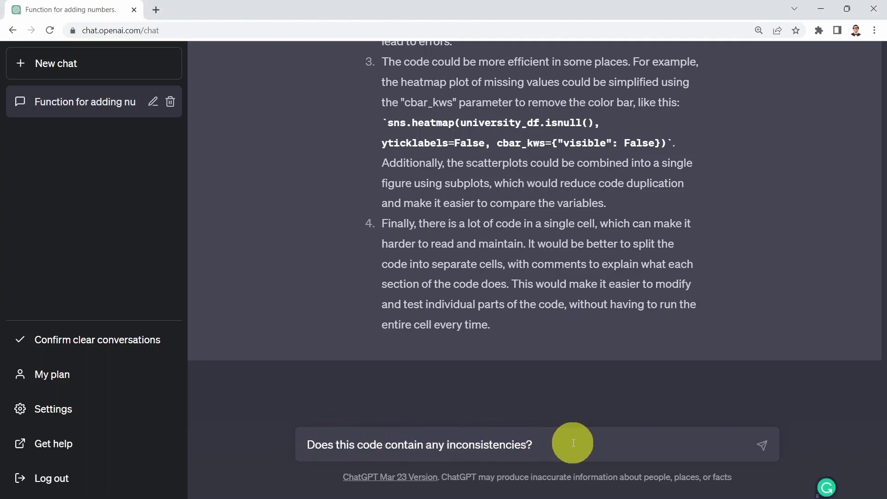
key("Return")
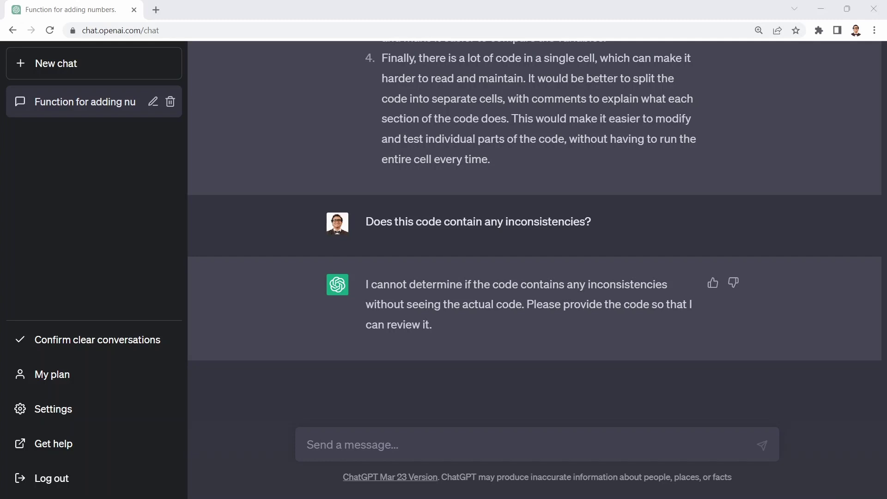
Step: Send the pasted script with 'does this code contain any inconsistencies ?' typed above it
left_click(359, 441)
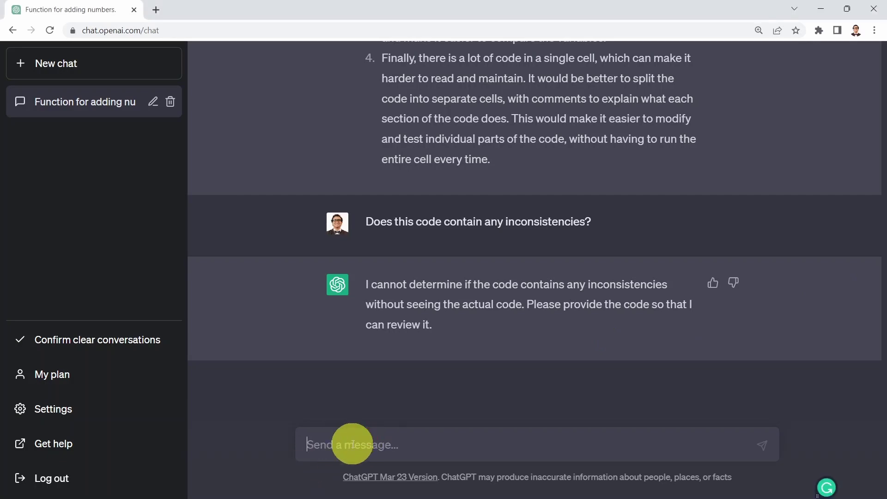
key("ctrl+v")
scroll(342, 416, "up", 10)
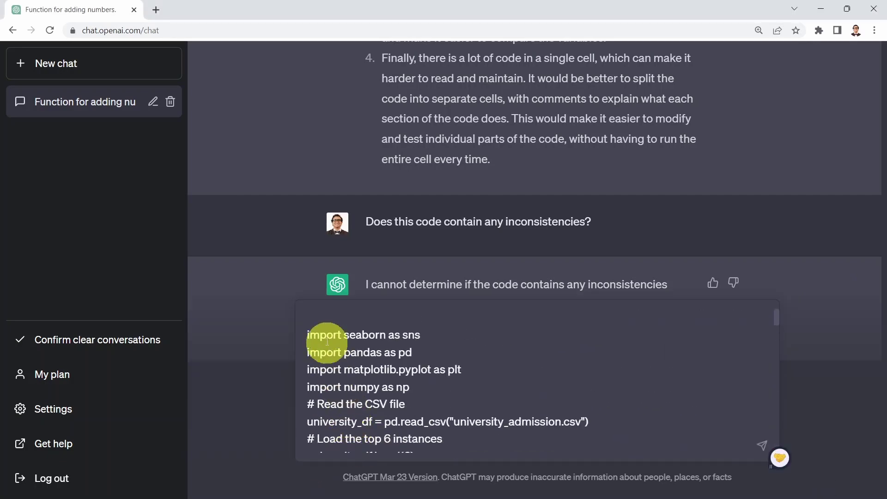
left_click(325, 319)
type("does ths")
key("BackSpace")
type("is code ")
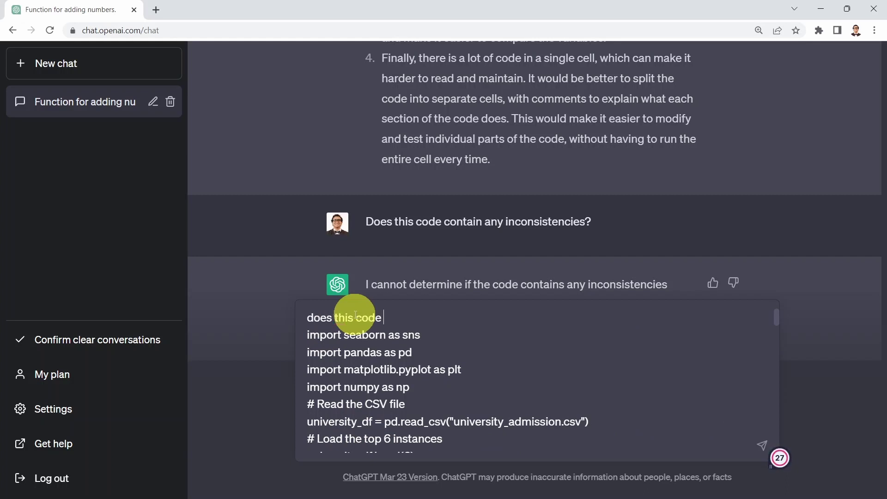
type("contain any incons")
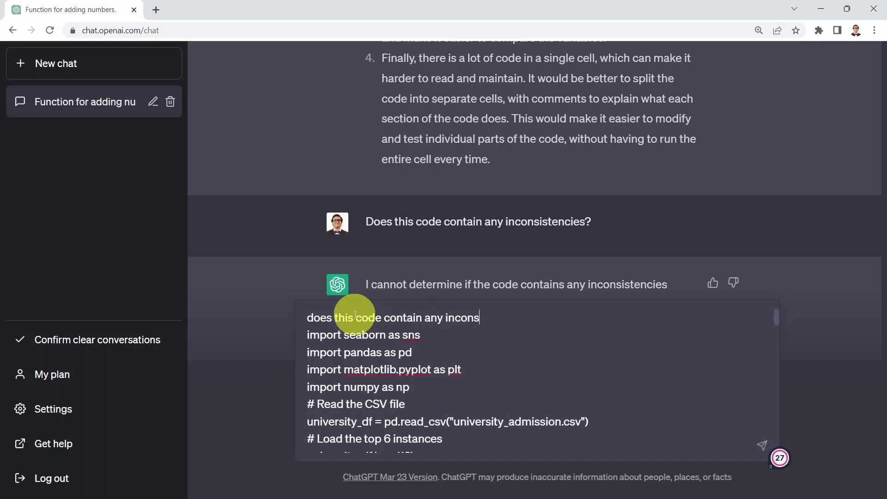
type("istencies ?")
key("Return")
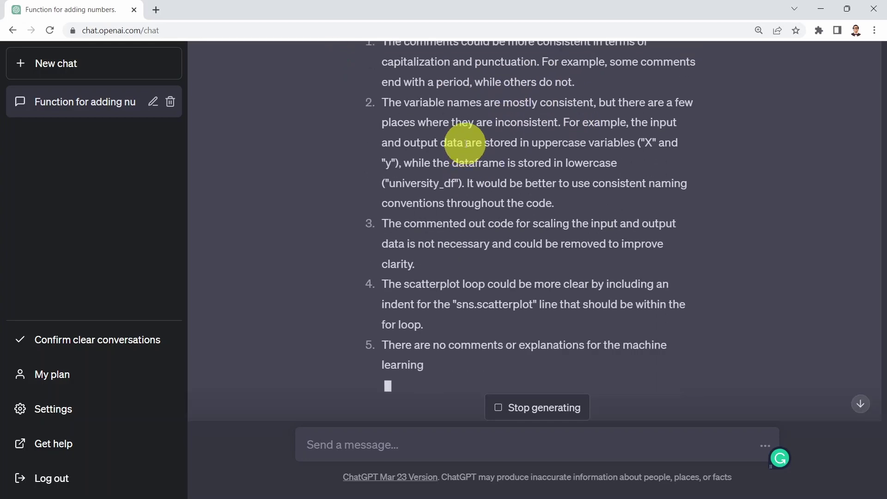
Step: Read the five inconsistencies: naming, commented-out scaling code, scatterplot indentation and missing comments
scroll(465, 143, "up", 2)
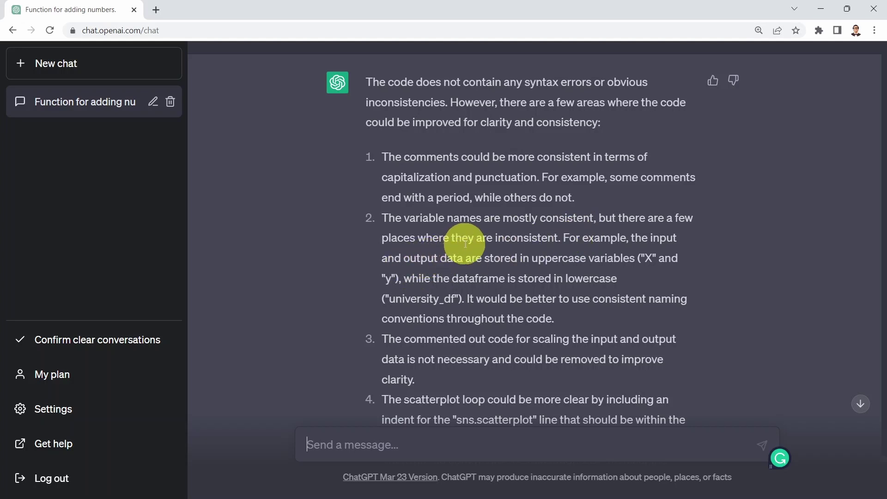
scroll(471, 239, "down", 1)
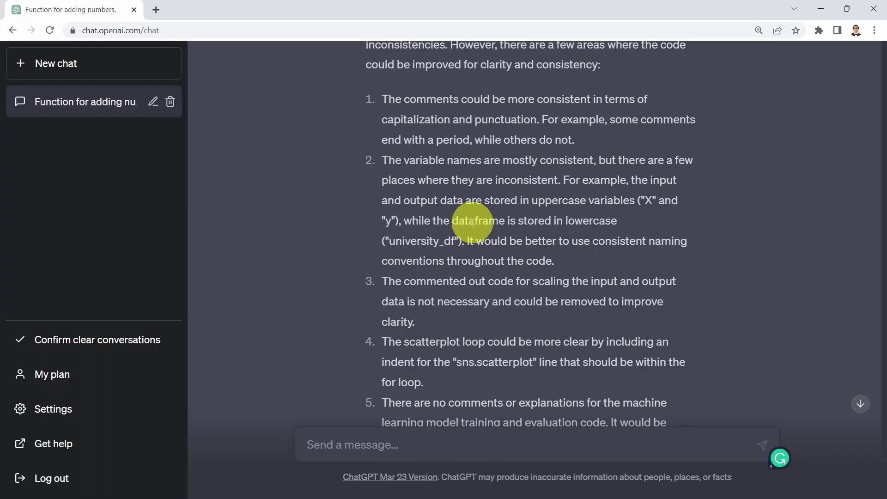
scroll(445, 218, "down", 2)
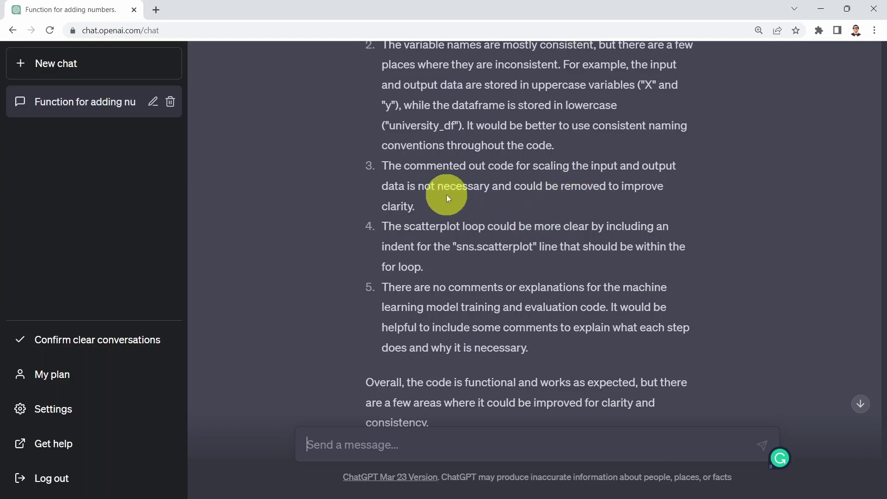
scroll(465, 209, "down", 1)
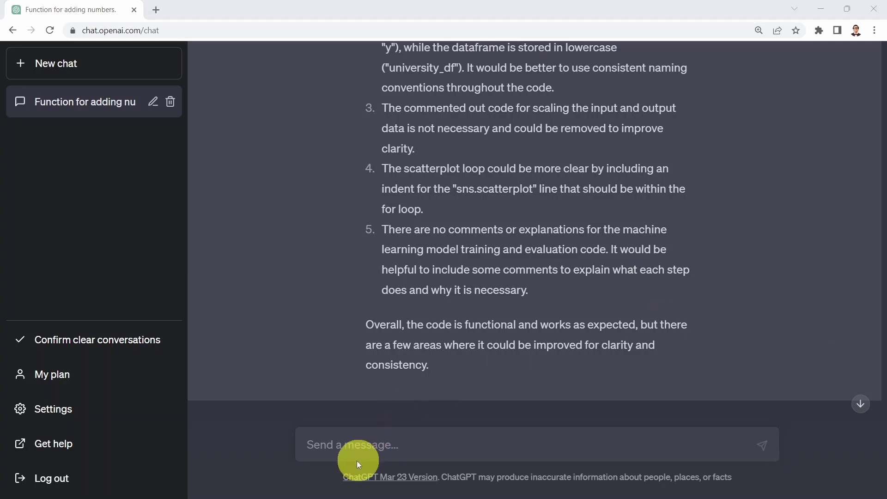
Step: Ask about compatibility issues or dependencies and read the five points on libraries, Python 3, university_admission.csv, datasets and memory
left_click(350, 447)
type("Are there any potential compatibility issues or dependencies that could affect this code's functionality?")
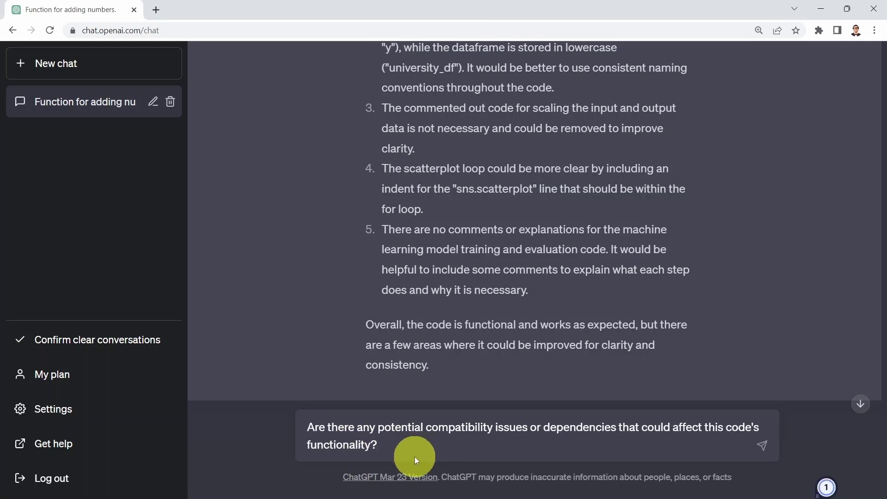
key("Return")
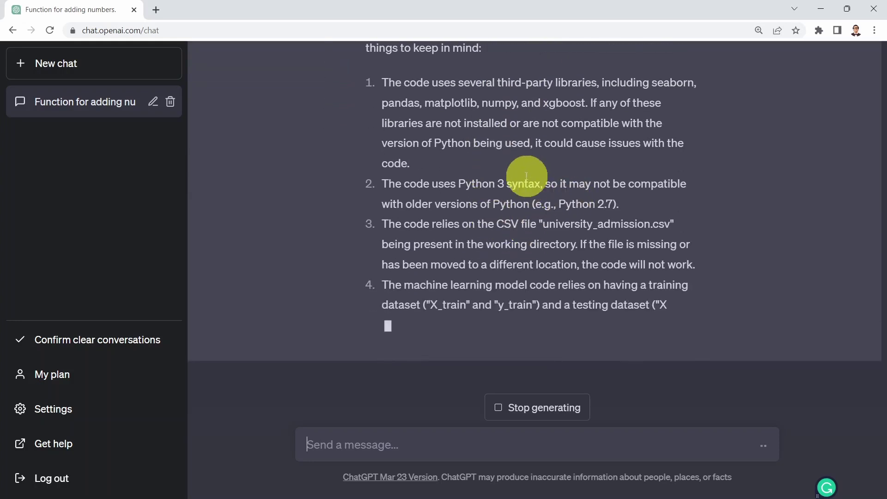
scroll(569, 194, "up", 2)
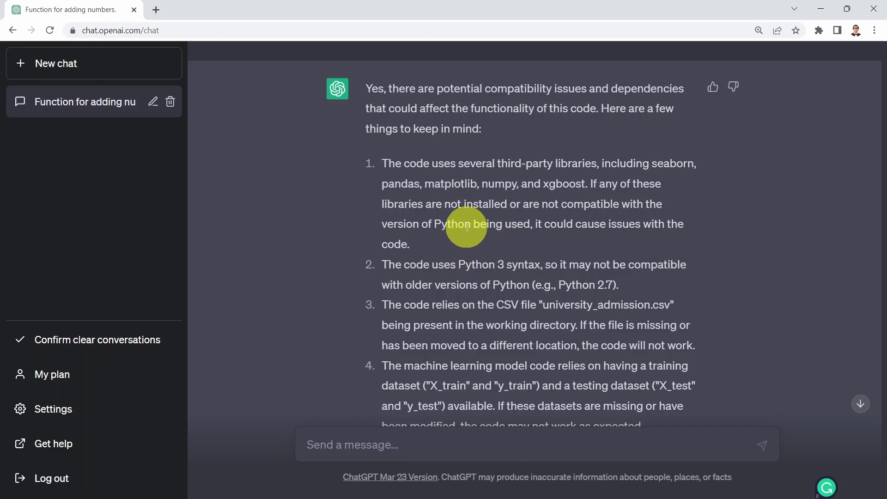
scroll(467, 227, "down", 3)
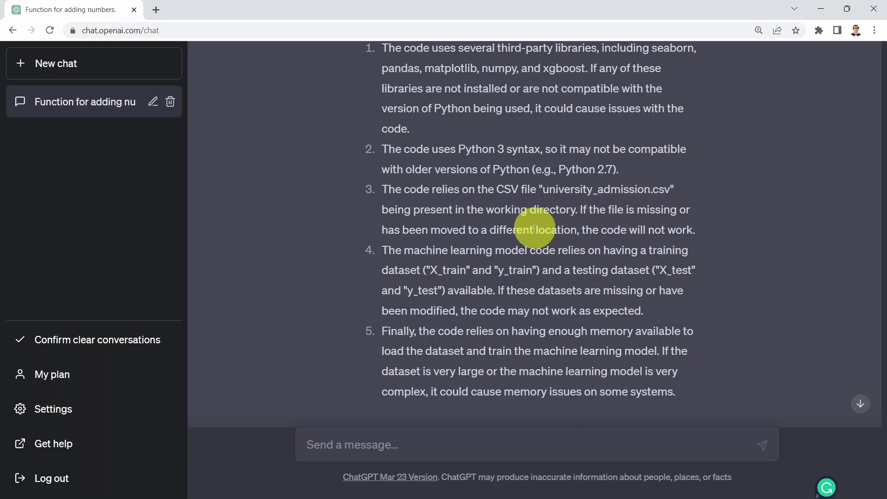
scroll(463, 217, "down", 2)
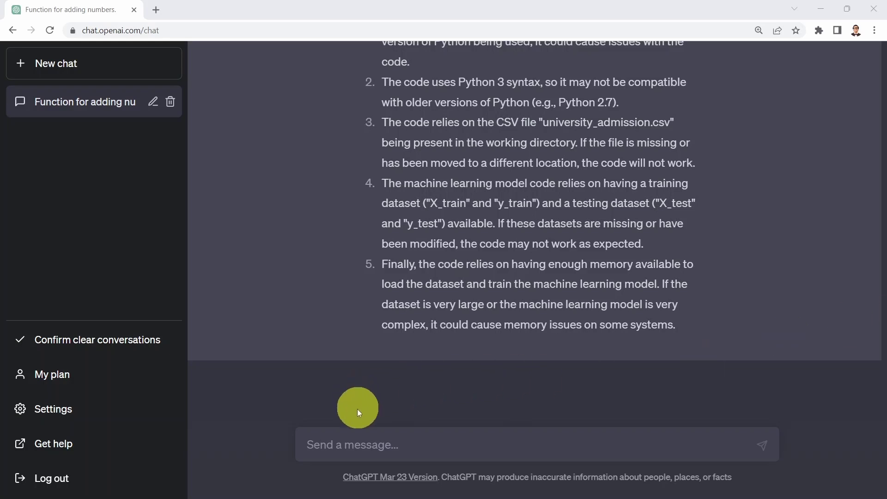
Step: Ask about performance bottlenecks and read the reply on costly XGBoost training, no parallelization and missing error handling
left_click(354, 438)
type("Are there any potential performance issues or bottlenecks in the code?")
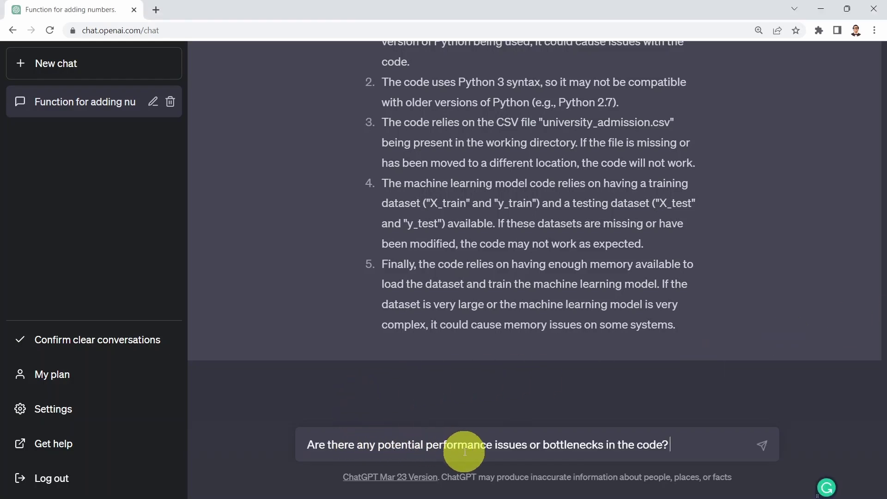
key("Return")
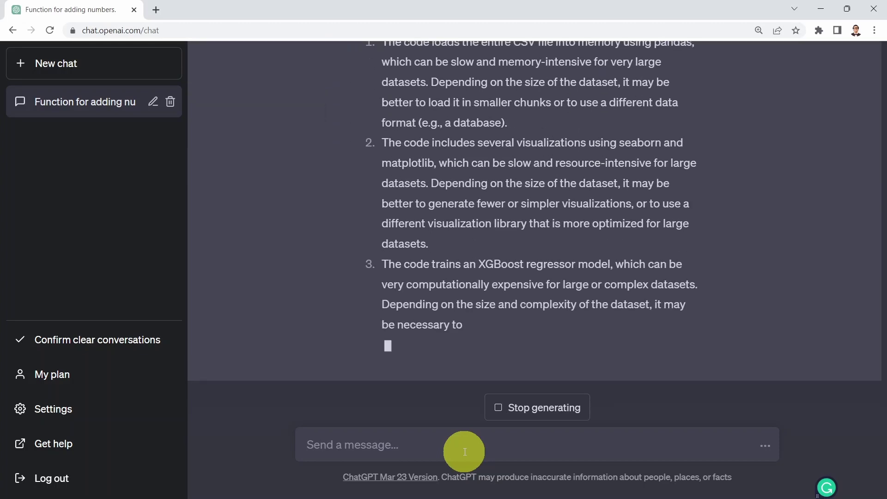
scroll(608, 371, "up", 5)
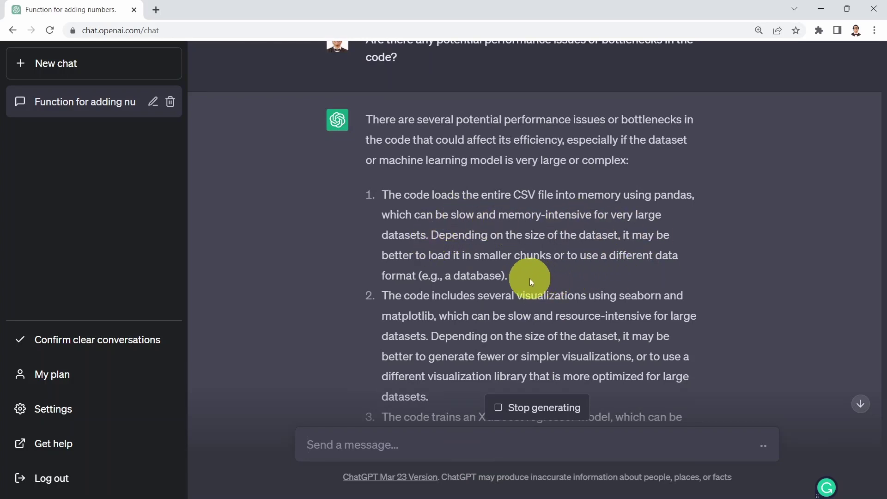
scroll(519, 265, "down", 3)
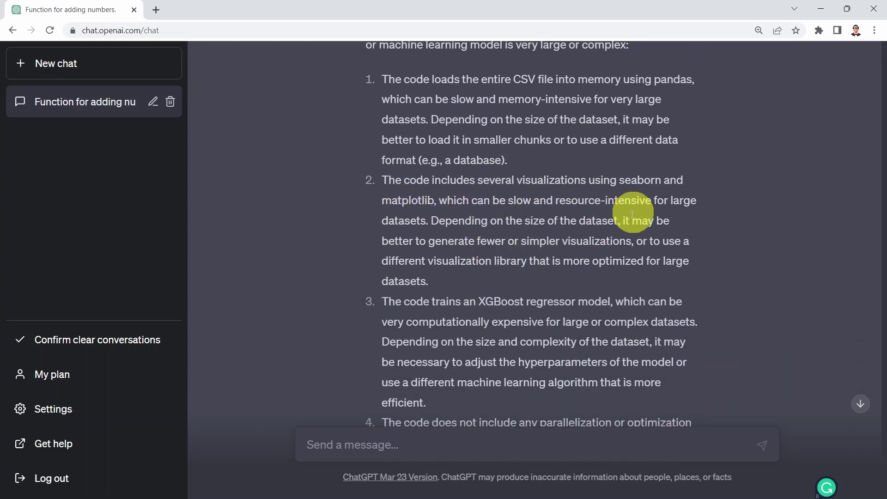
scroll(416, 261, "down", 3)
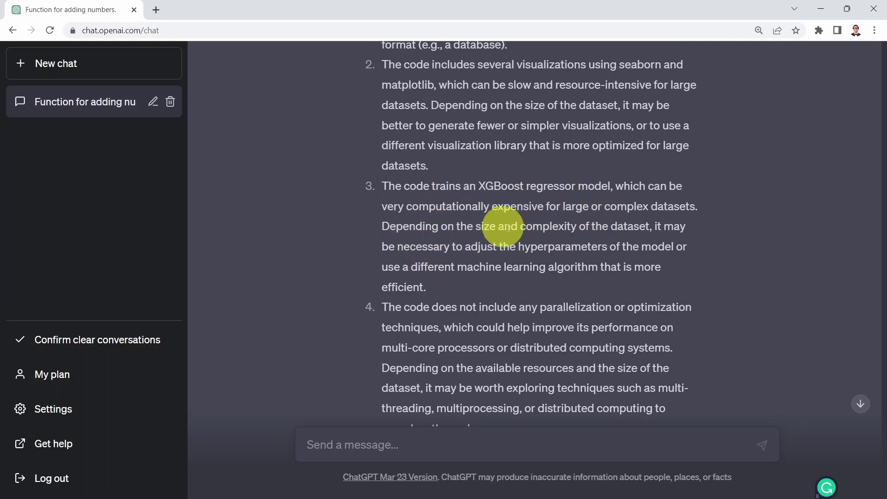
scroll(519, 220, "down", 3)
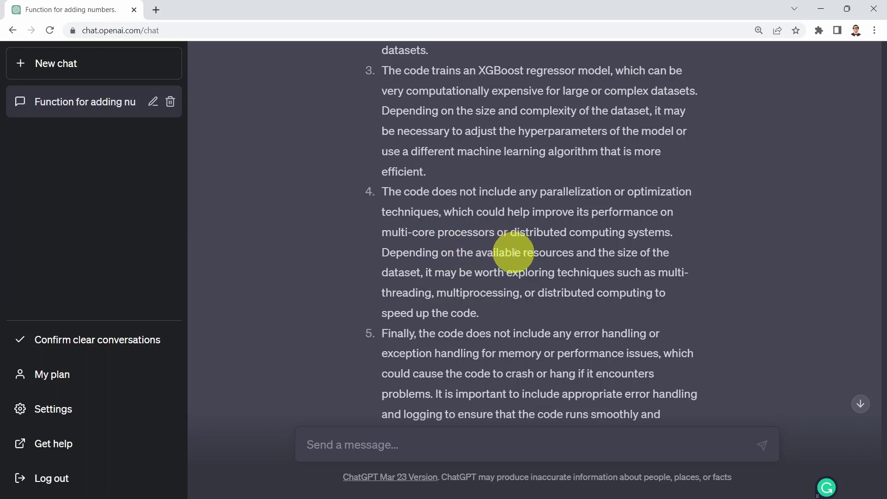
scroll(490, 244, "down", 2)
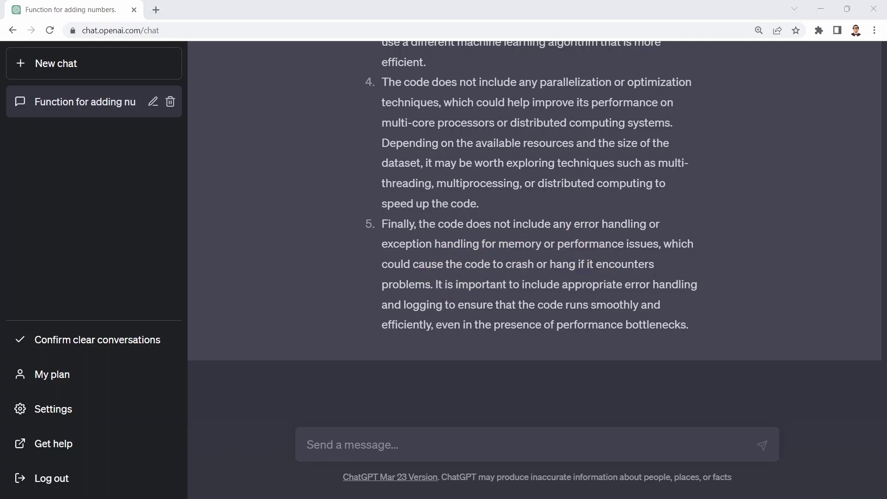
Step: Send 'What are the coding conventions for Python?' and read the ten-point PEP 8 reply
left_click(336, 448)
type("What are the coding conventions for Python?")
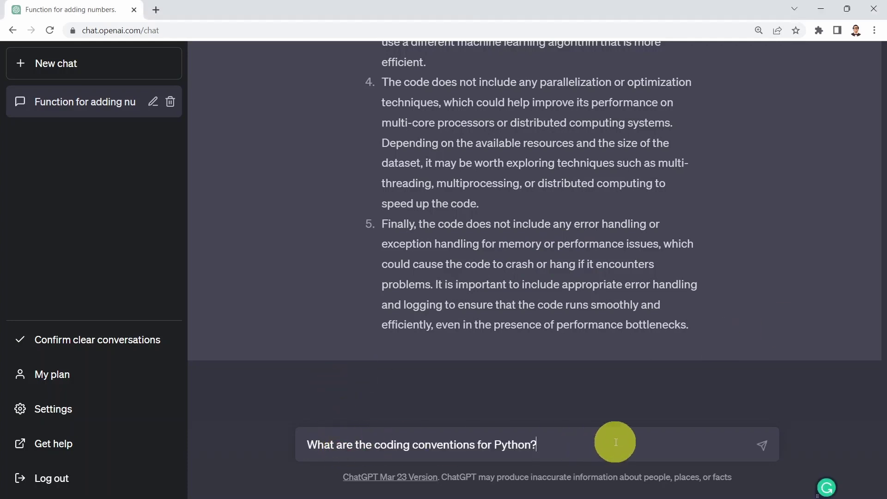
key("Return")
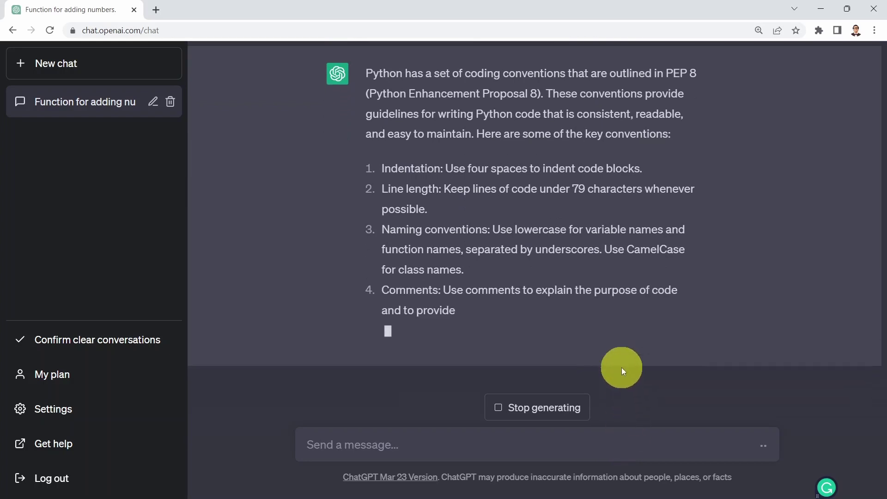
scroll(620, 360, "up", 2)
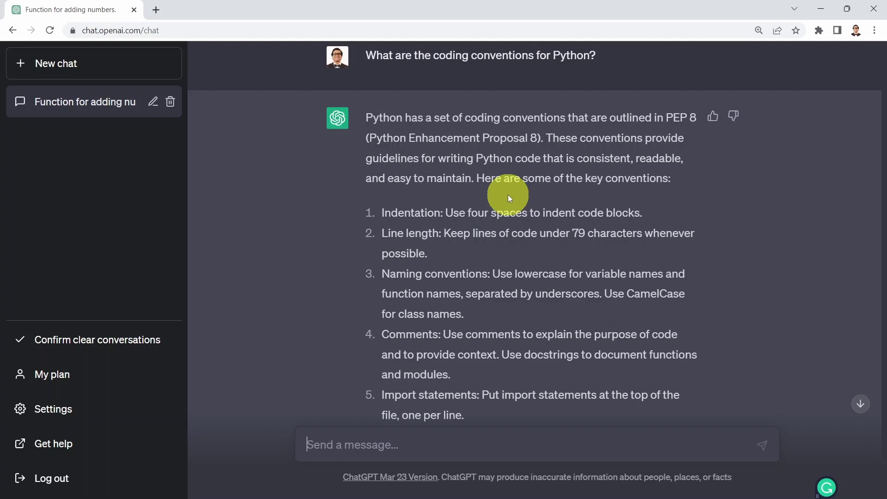
scroll(508, 193, "down", 1)
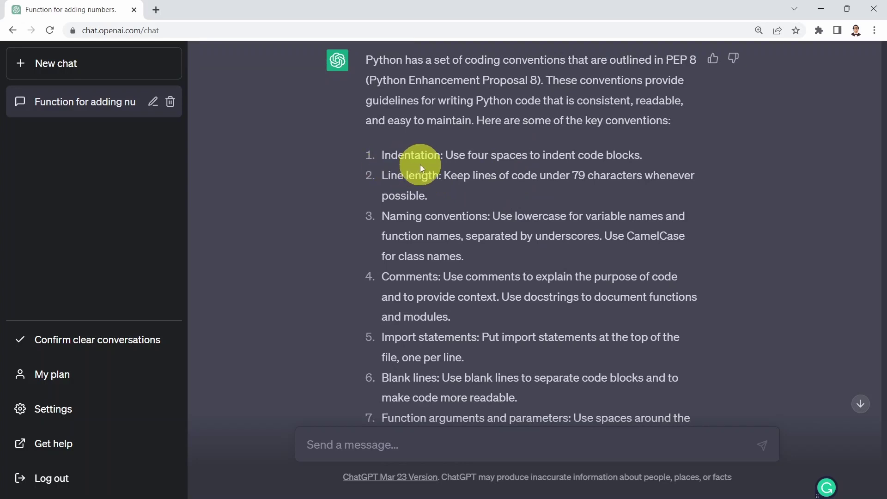
scroll(453, 219, "down", 3)
scroll(427, 239, "down", 3)
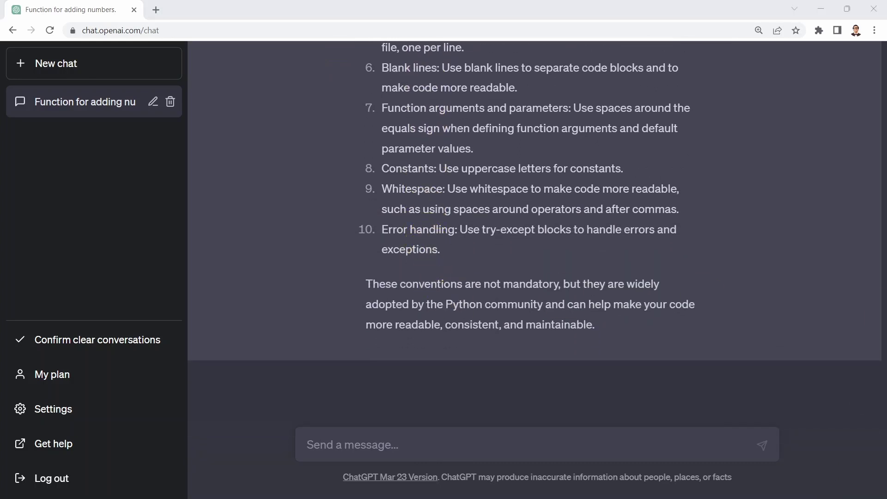
Step: Ask whether the code follows PEP 8 and review the nine compliant areas listed
left_click(451, 447)
type("Does this code adhere to PEP 8 – Style Guide for Python Code?")
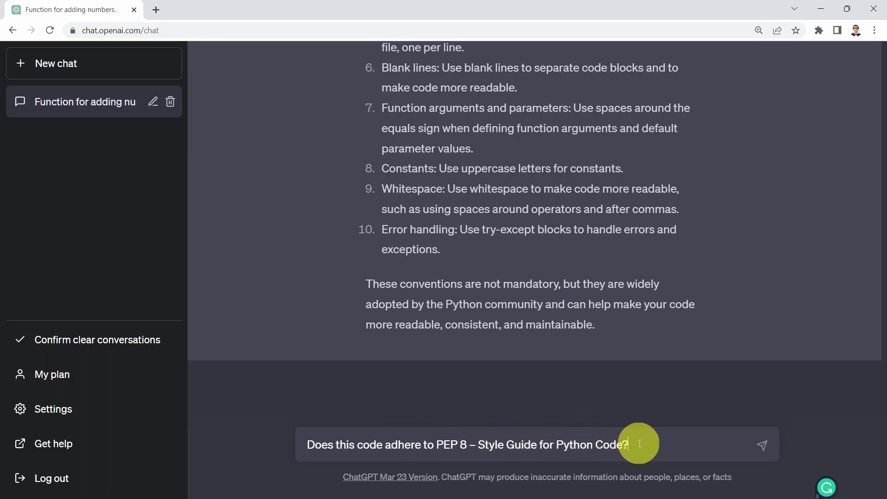
key("Return")
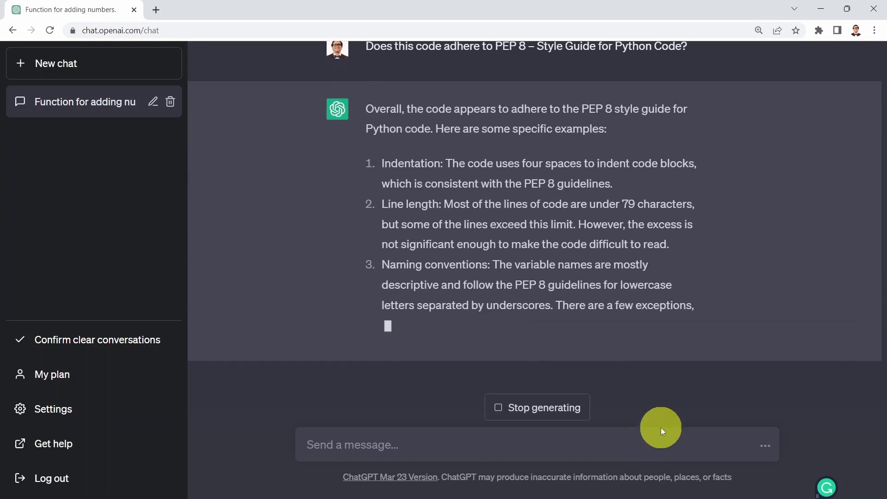
scroll(422, 134, "up", 3)
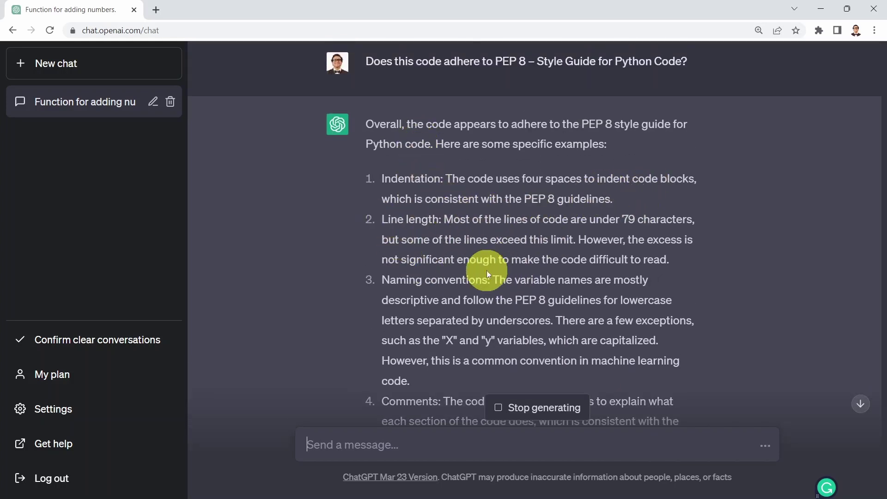
scroll(481, 271, "down", 3)
scroll(434, 300, "down", 2)
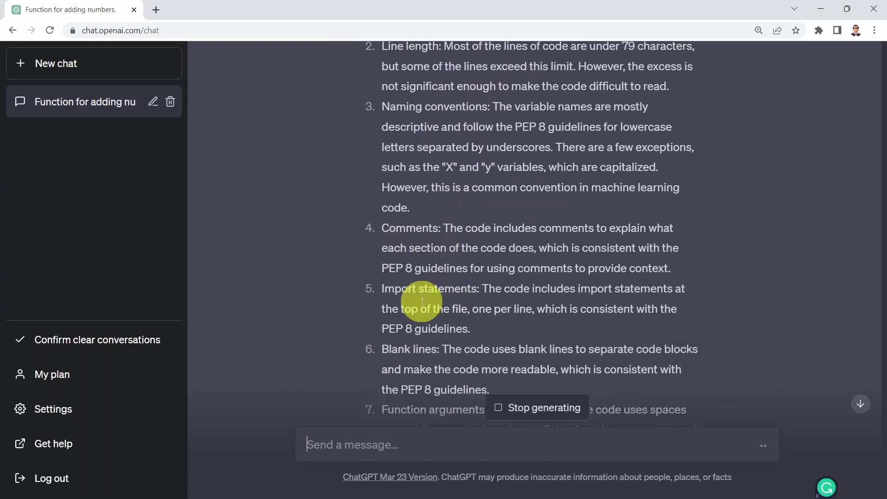
scroll(416, 296, "down", 3)
scroll(403, 259, "down", 5)
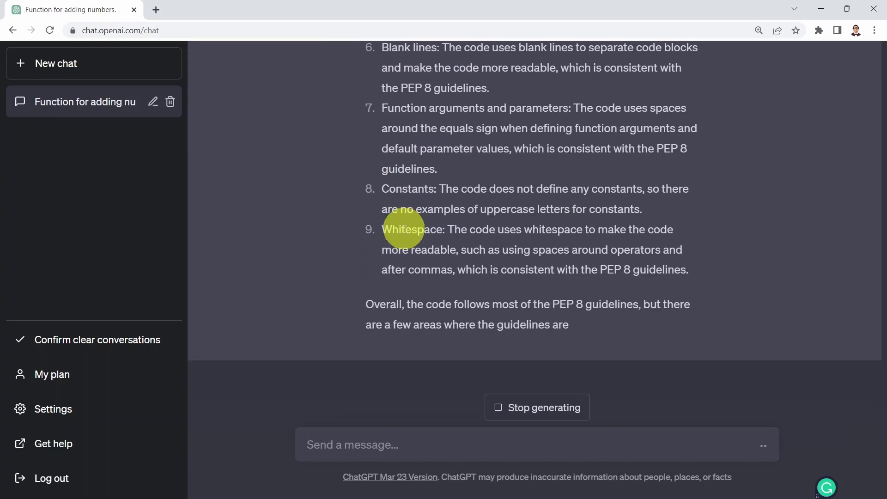